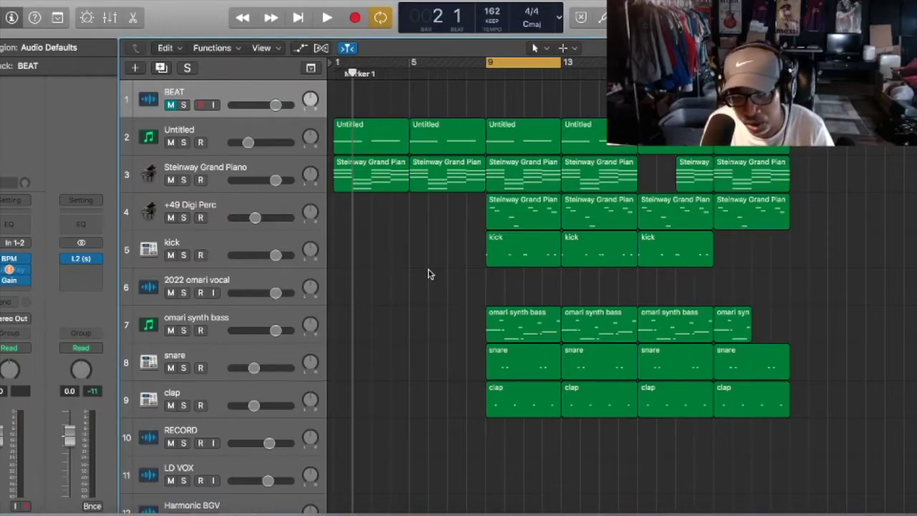
Solo the Untitled track and view its Arcade instrument
{"action": "left_click", "coordinate": [208, 138]}
{"action": "left_click", "coordinate": [184, 143]}
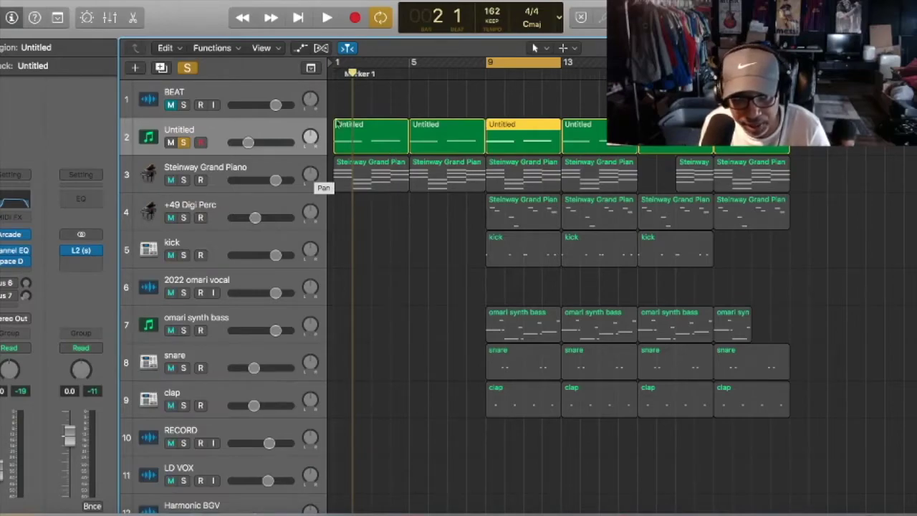
{"action": "left_click", "coordinate": [11, 238]}
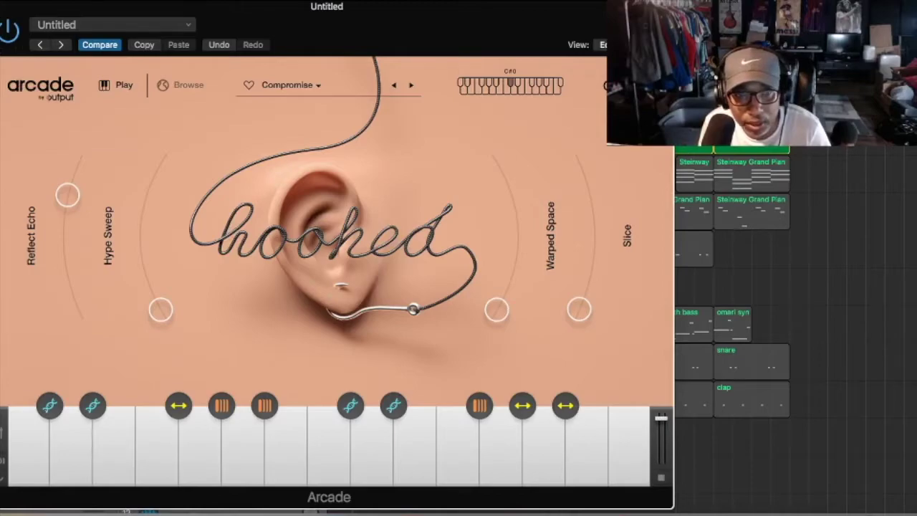
{"action": "key", "text": "super+w"}
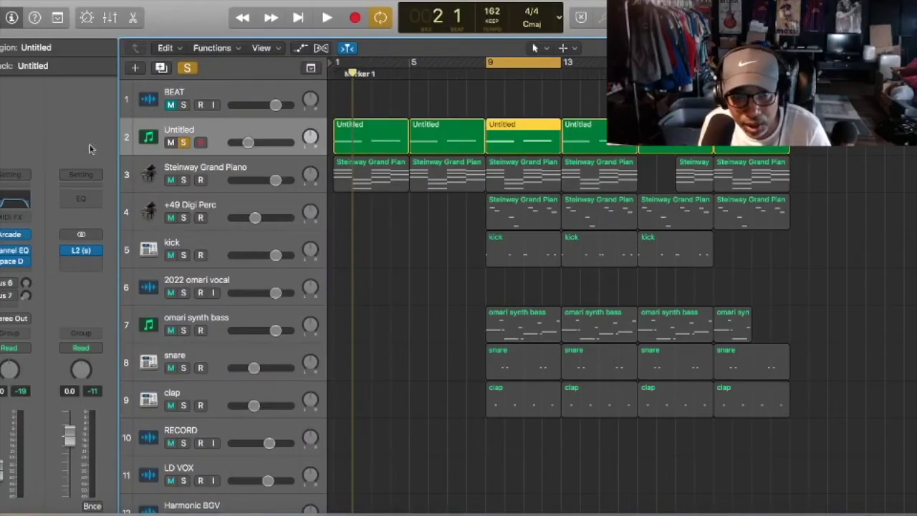
Open the Untitled region at bar 9 in the Piano Roll and audition the soloed track over the cycle range
{"action": "double_click", "coordinate": [516, 143]}
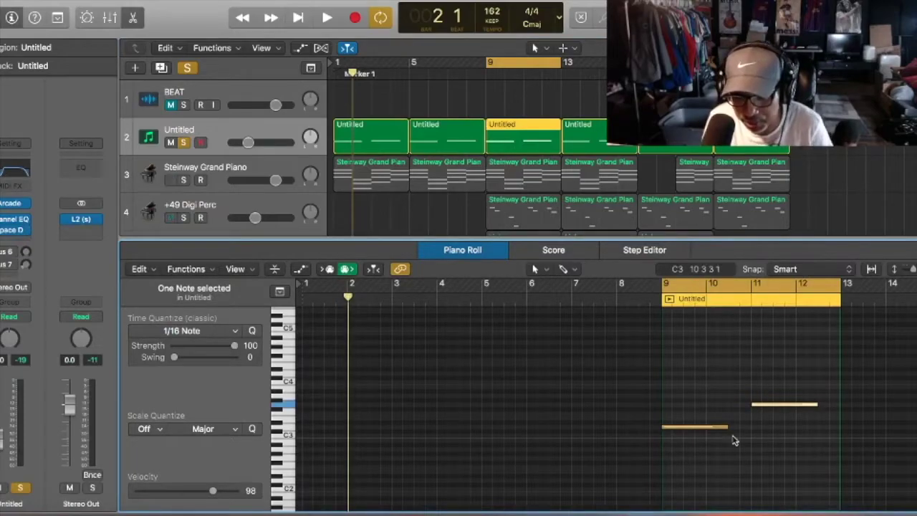
{"action": "key", "text": "space"}
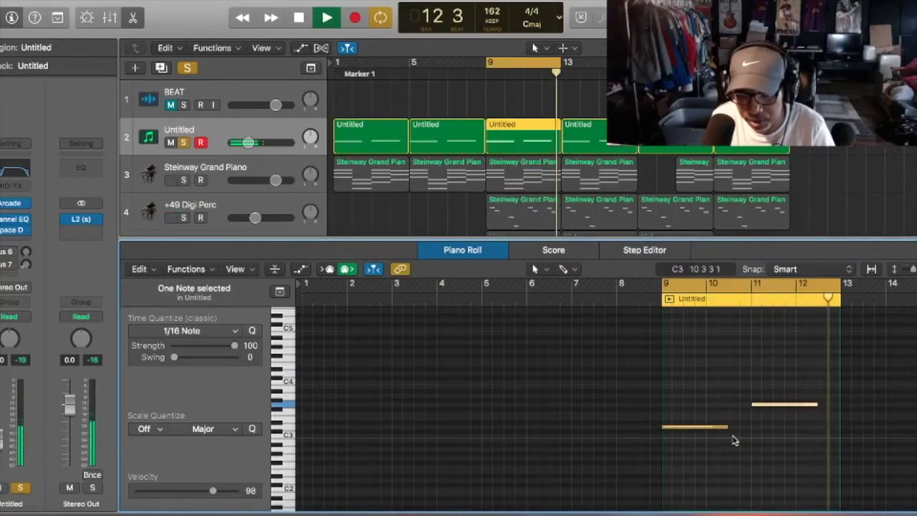
{"action": "key", "text": "space"}
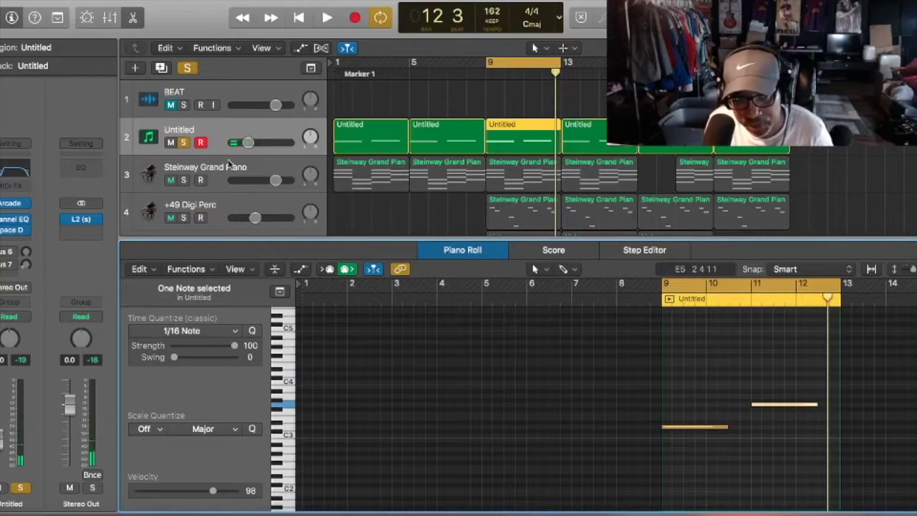
Switch the solo from the Untitled track to Steinway Grand Piano and audition its chords
{"action": "left_click", "coordinate": [231, 166]}
{"action": "left_click", "coordinate": [188, 163]}
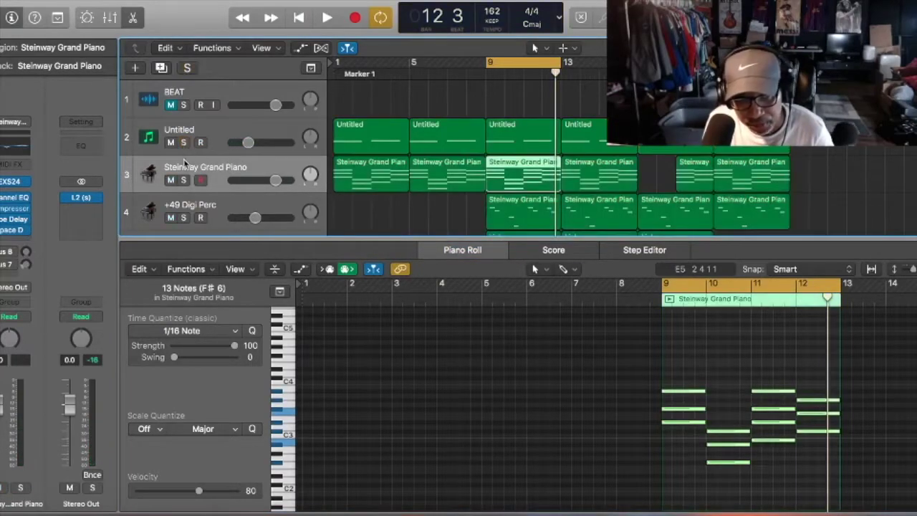
{"action": "left_click", "coordinate": [183, 180]}
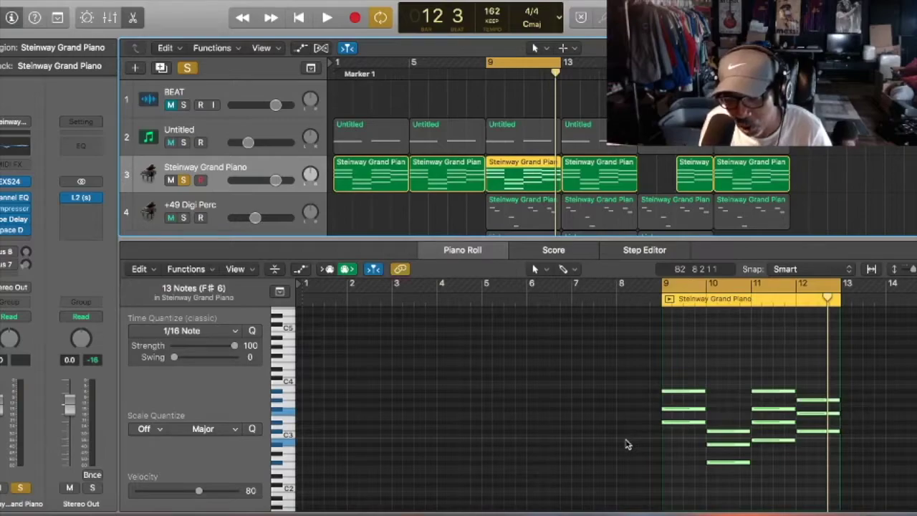
{"action": "key", "text": "space"}
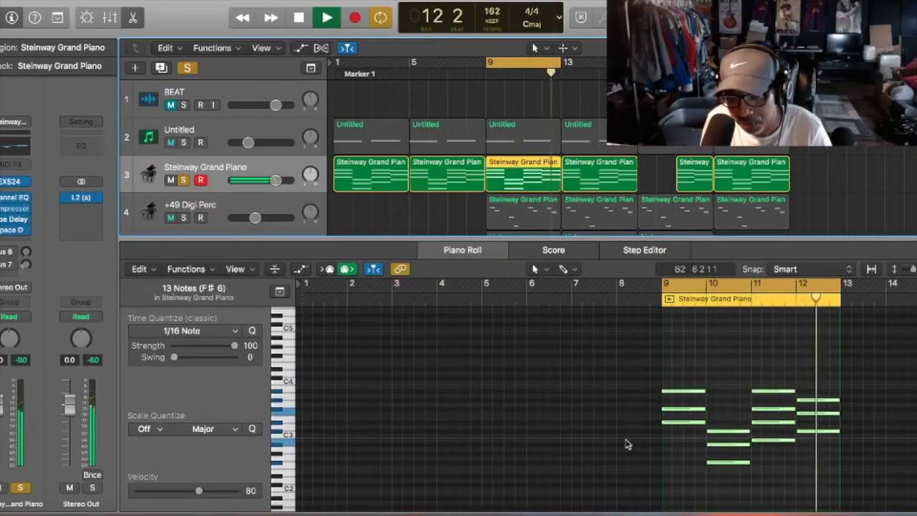
{"action": "key", "text": "space"}
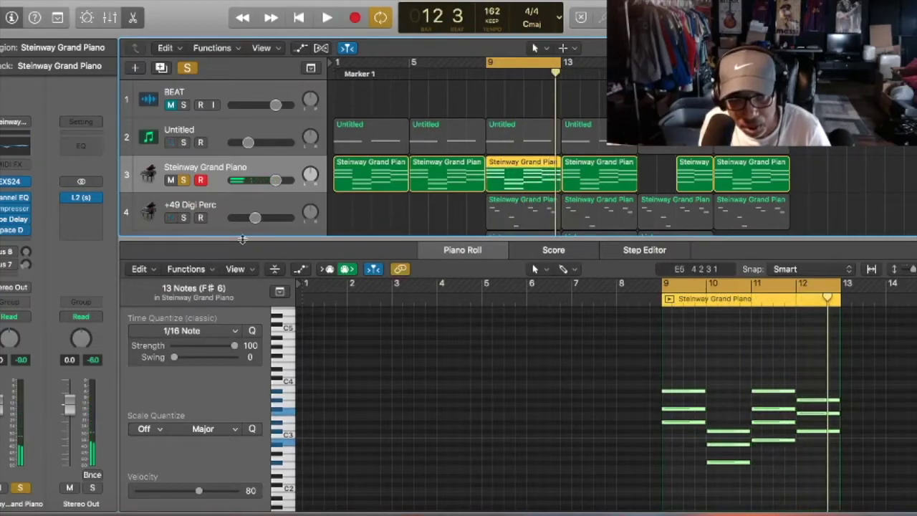
Unsolo the Steinway Grand Piano track and view its EXS24 instrument
{"action": "left_click", "coordinate": [228, 205]}
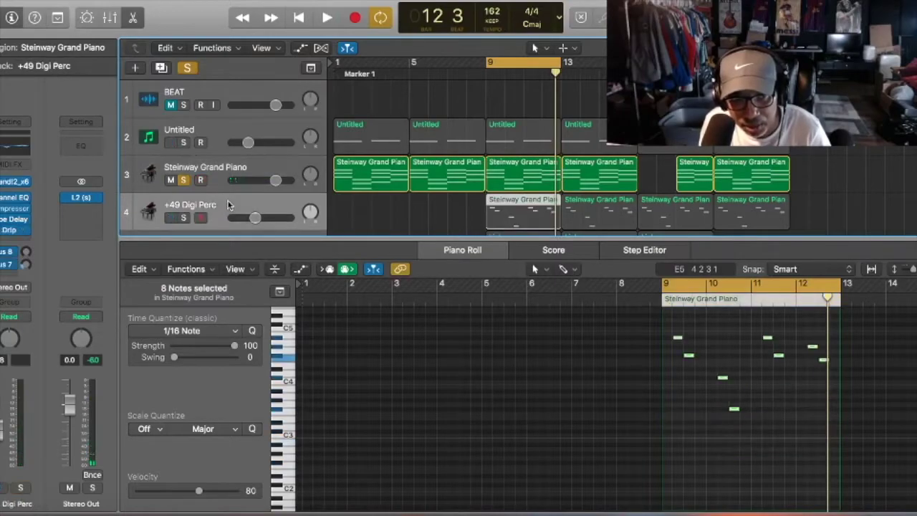
{"action": "left_click", "coordinate": [184, 180]}
{"action": "left_click", "coordinate": [192, 174]}
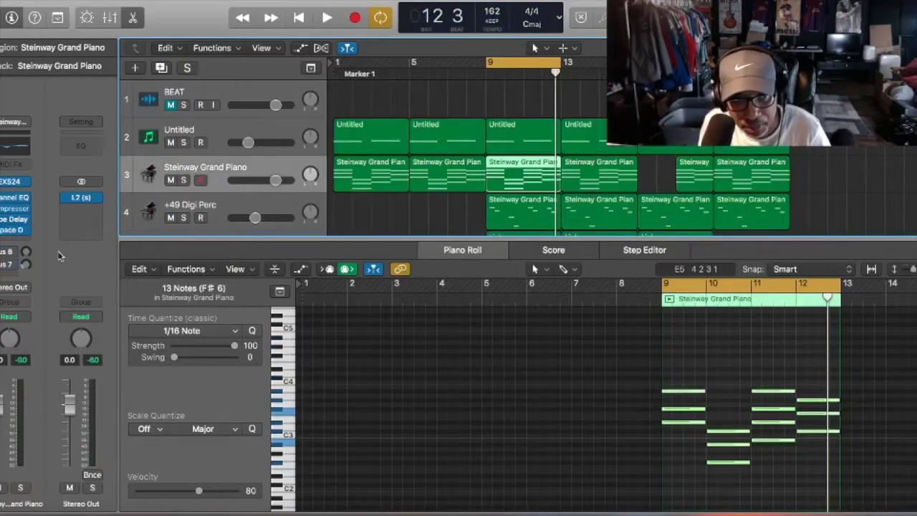
{"action": "left_click", "coordinate": [12, 184]}
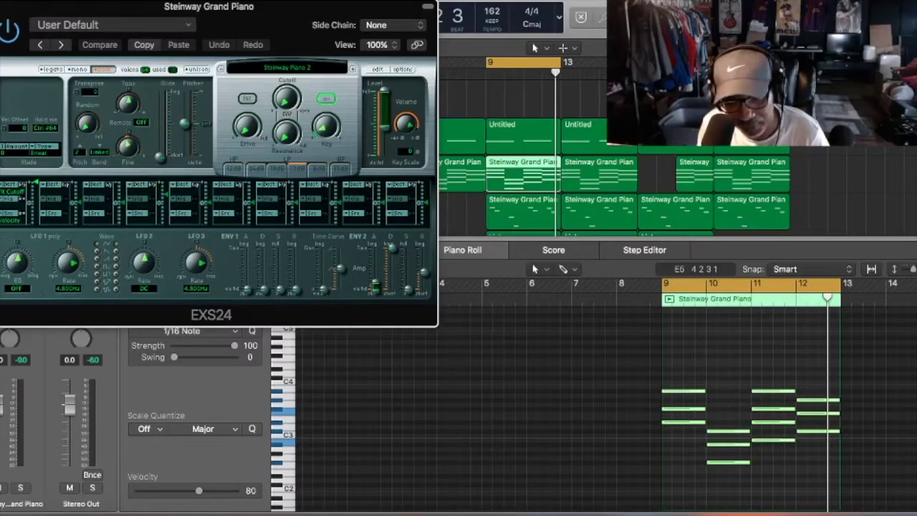
{"action": "left_click", "coordinate": [8, 6]}
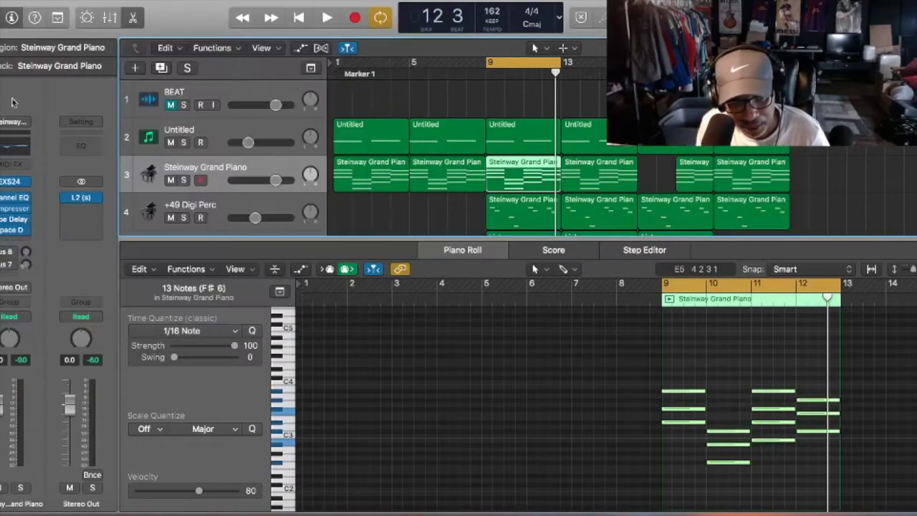
Solo the +49 Digi Perc track and audition it after viewing its Xpand!2 instrument
{"action": "left_click", "coordinate": [206, 207]}
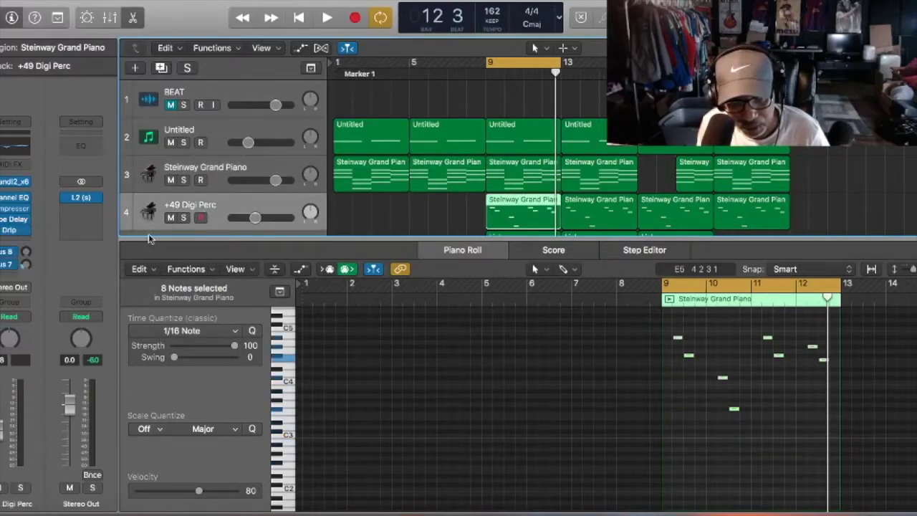
{"action": "left_click", "coordinate": [183, 218]}
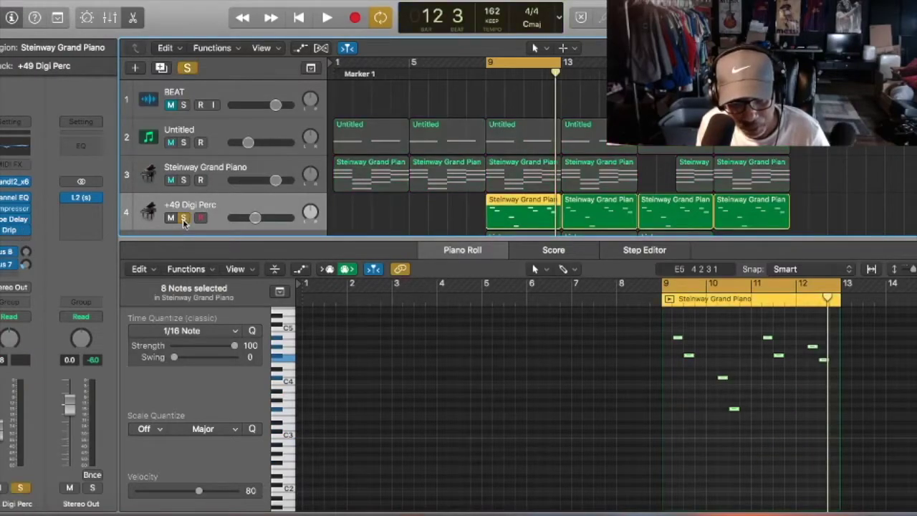
{"action": "left_click", "coordinate": [11, 183]}
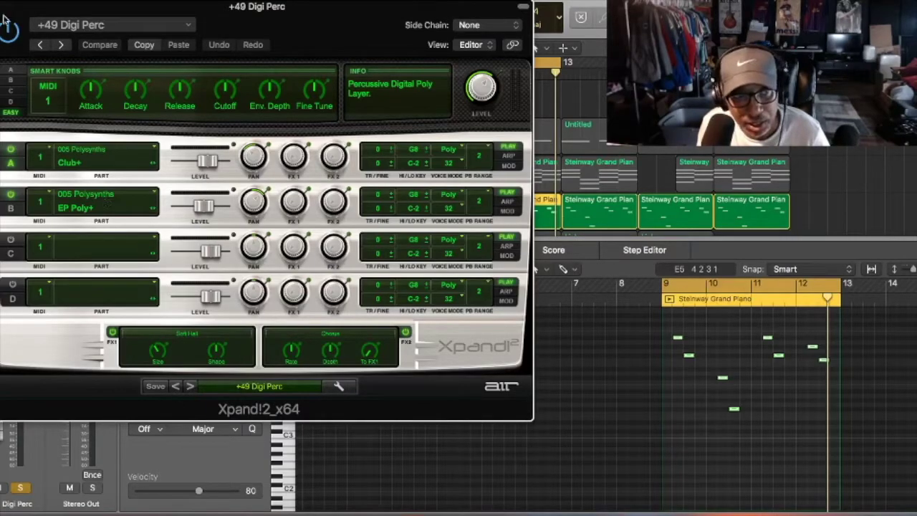
{"action": "key", "text": "super+w"}
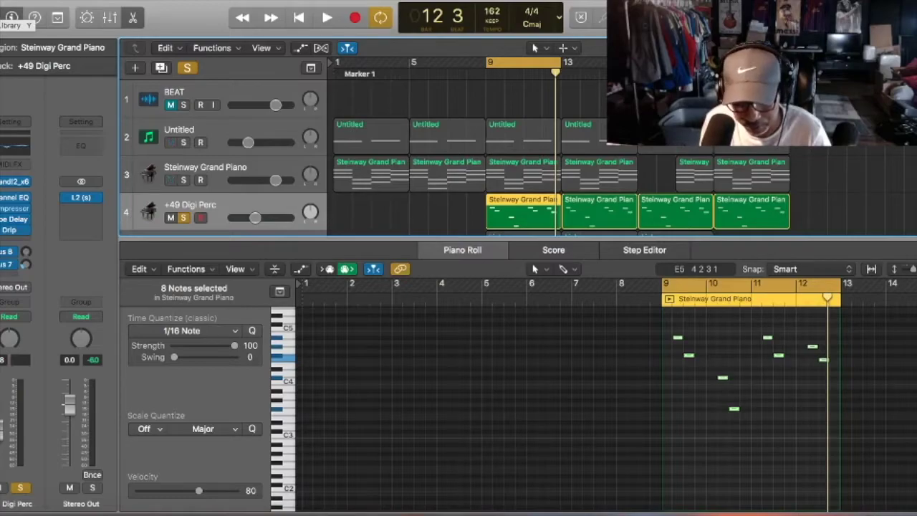
{"action": "key", "text": "space"}
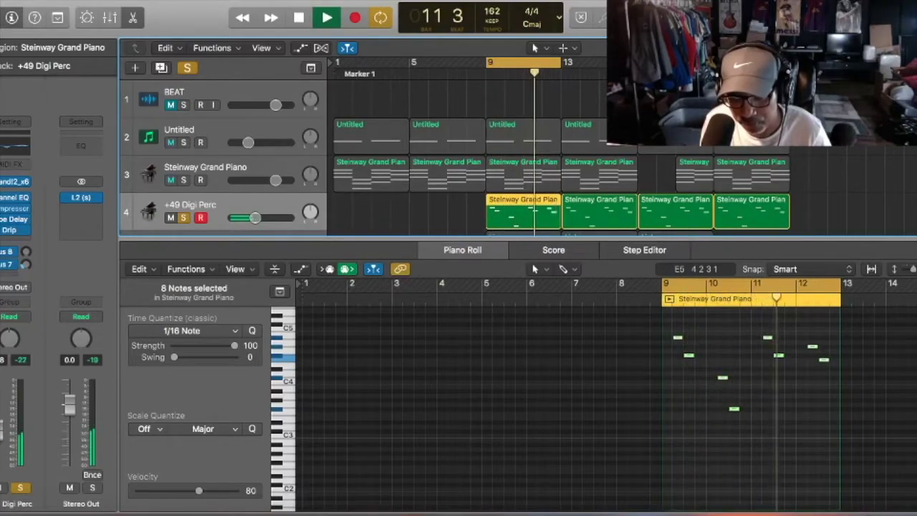
{"action": "key", "text": "space"}
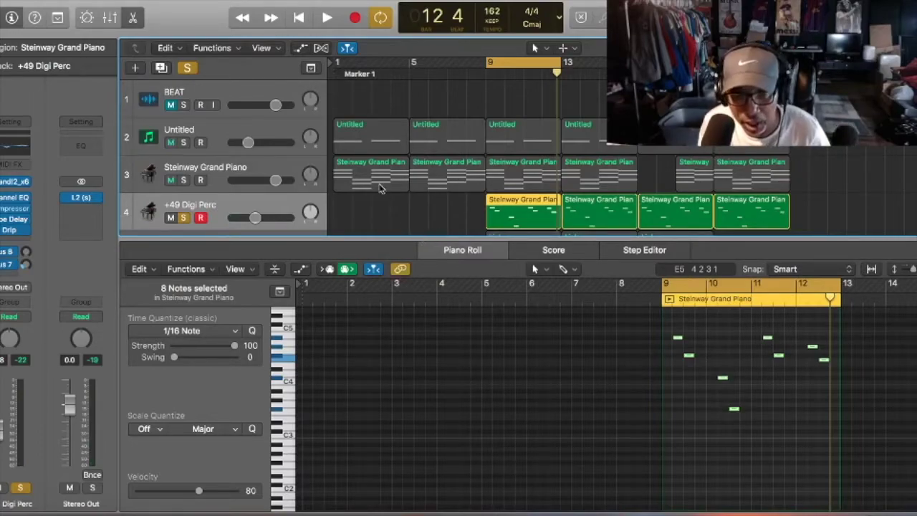
Enlarge the tracks area, then solo the kick track in place of +49 Digi Perc and audition it
{"action": "left_click_drag", "start_coordinate": [390, 238], "coordinate": [397, 421]}
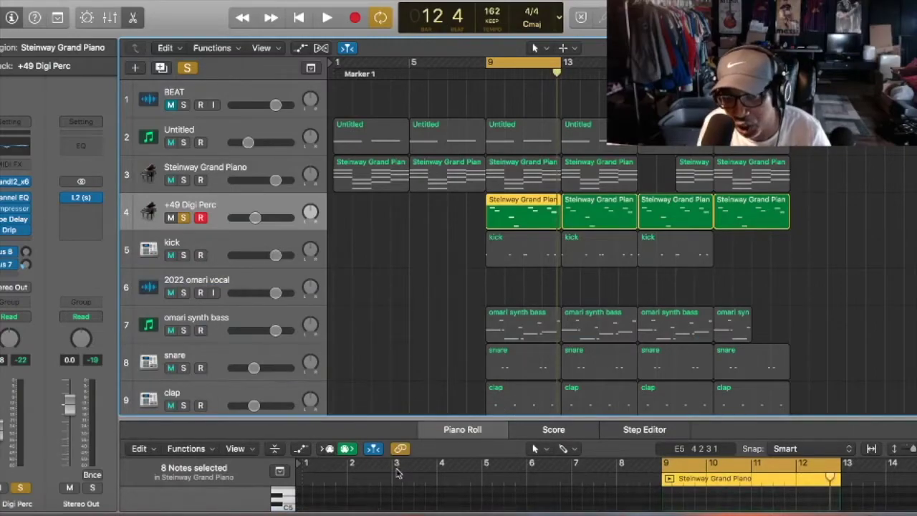
{"action": "left_click", "coordinate": [180, 246]}
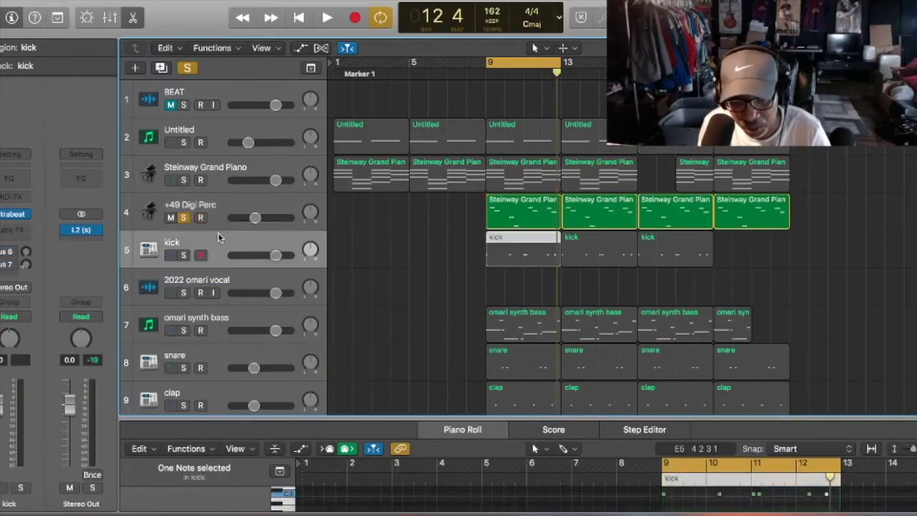
{"action": "left_click", "coordinate": [184, 256]}
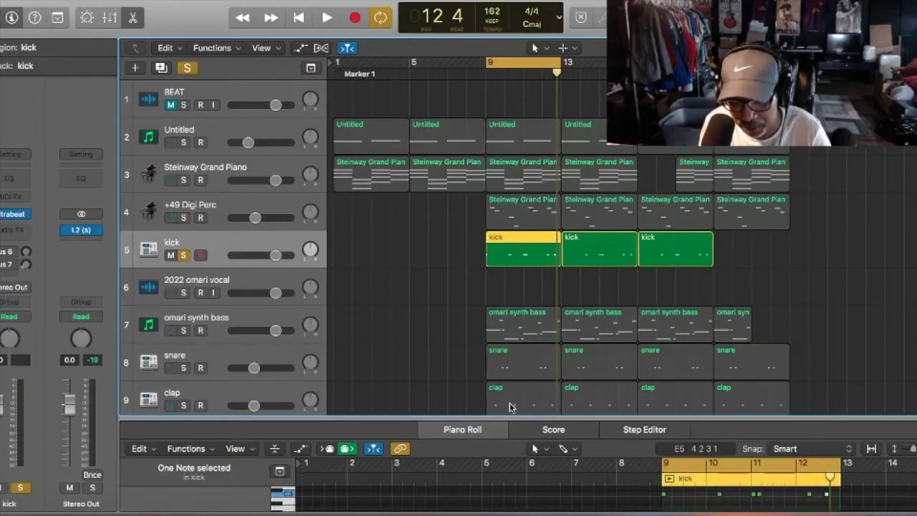
{"action": "key", "text": "space"}
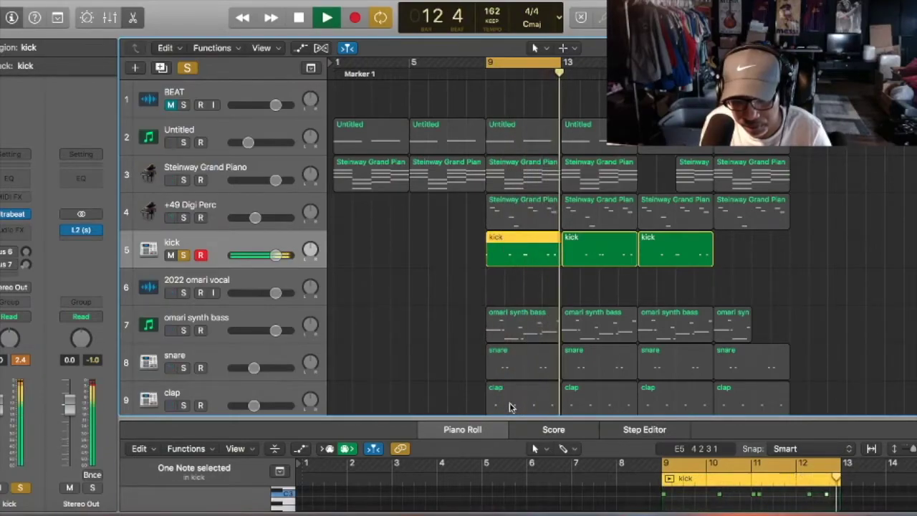
{"action": "key", "text": "space"}
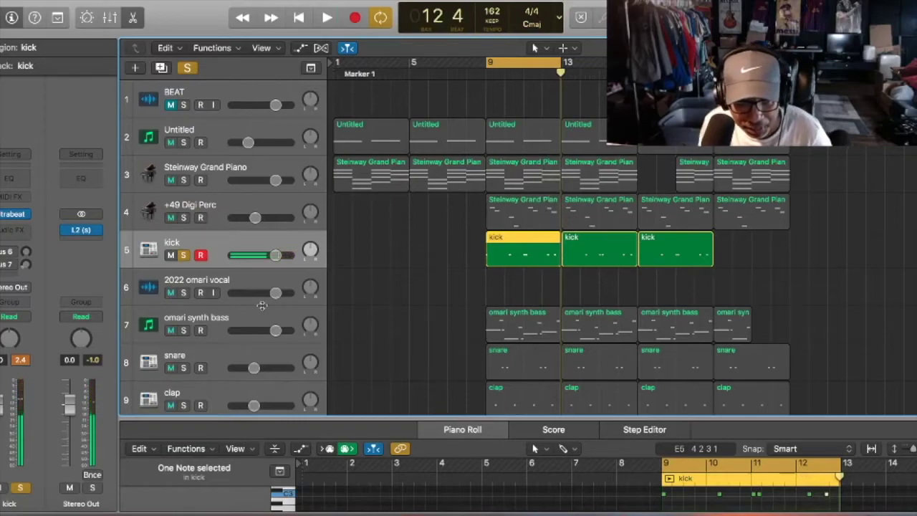
Switch the solo from the kick track to the synth bass track
{"action": "left_click", "coordinate": [245, 320]}
{"action": "left_click", "coordinate": [184, 256]}
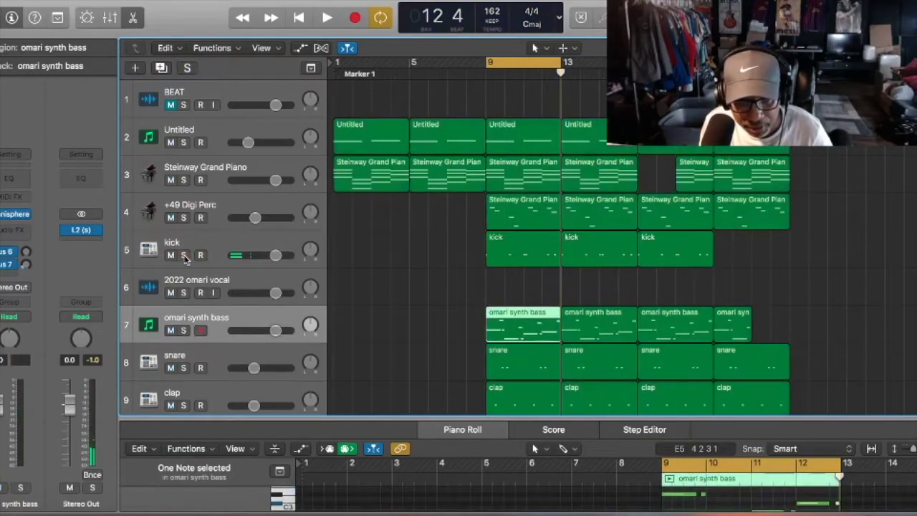
{"action": "left_click", "coordinate": [184, 330]}
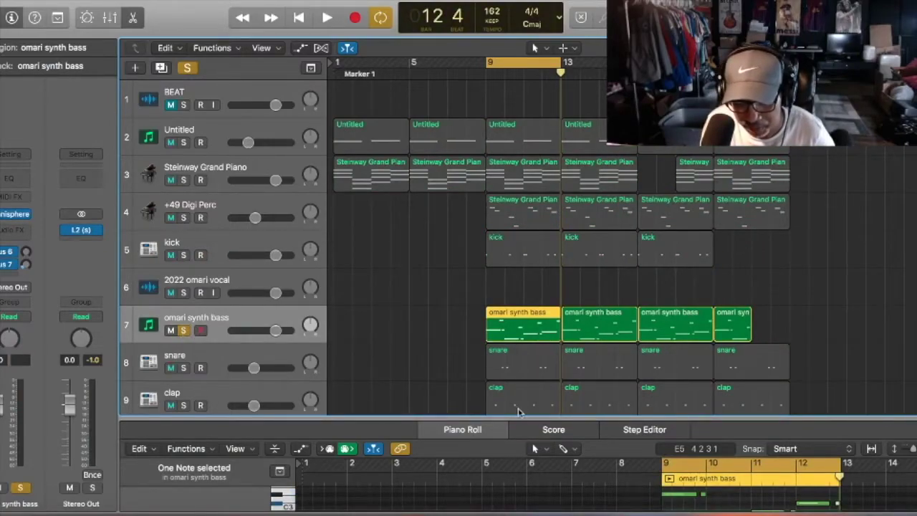
Enlarge the Piano Roll to examine the synth bass notes in bars 9 to 12 and audition them
{"action": "left_click_drag", "start_coordinate": [520, 419], "coordinate": [513, 297]}
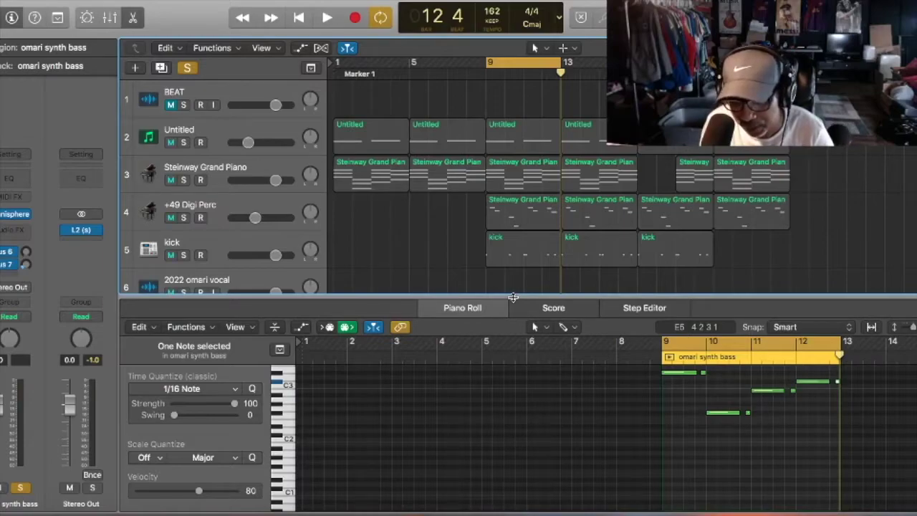
{"action": "left_click", "coordinate": [685, 428]}
{"action": "scroll", "coordinate": [686, 425], "scroll_direction": "up", "scroll_amount": 3}
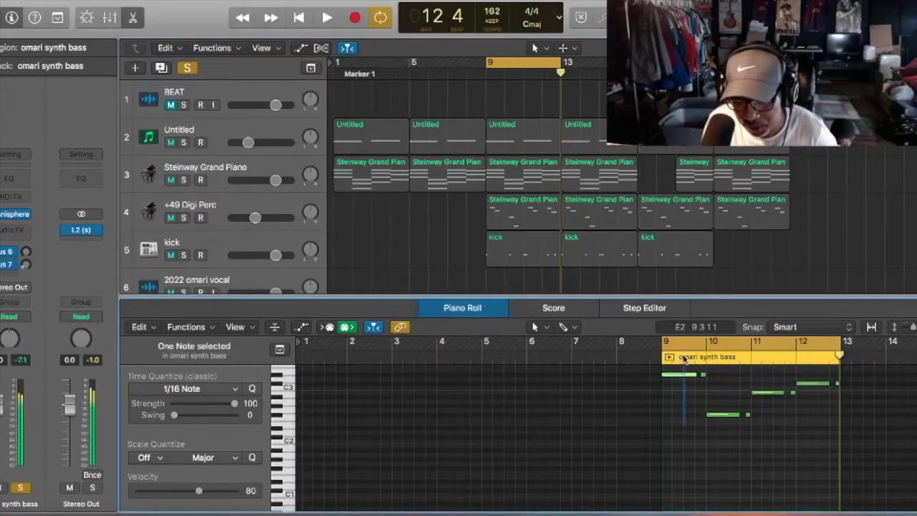
{"action": "scroll", "coordinate": [693, 369], "scroll_direction": "up", "scroll_amount": 3}
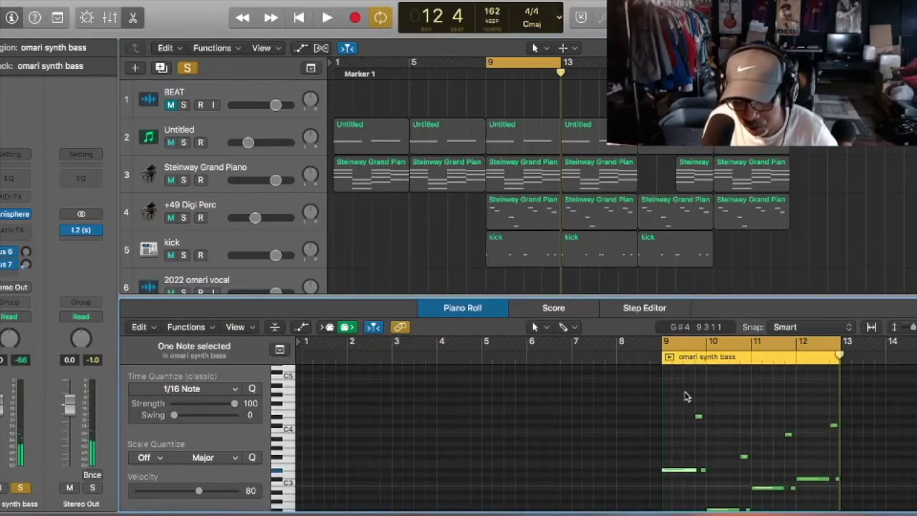
{"action": "key", "text": "space"}
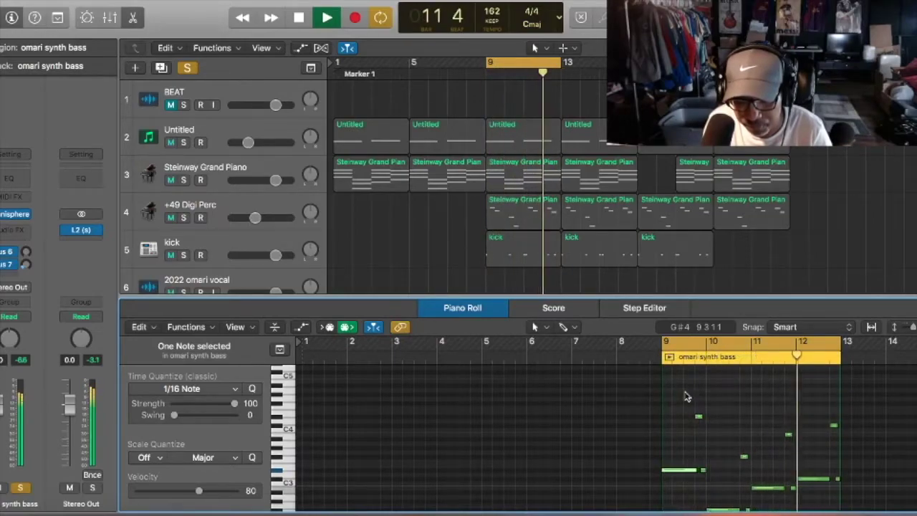
{"action": "key", "text": "space"}
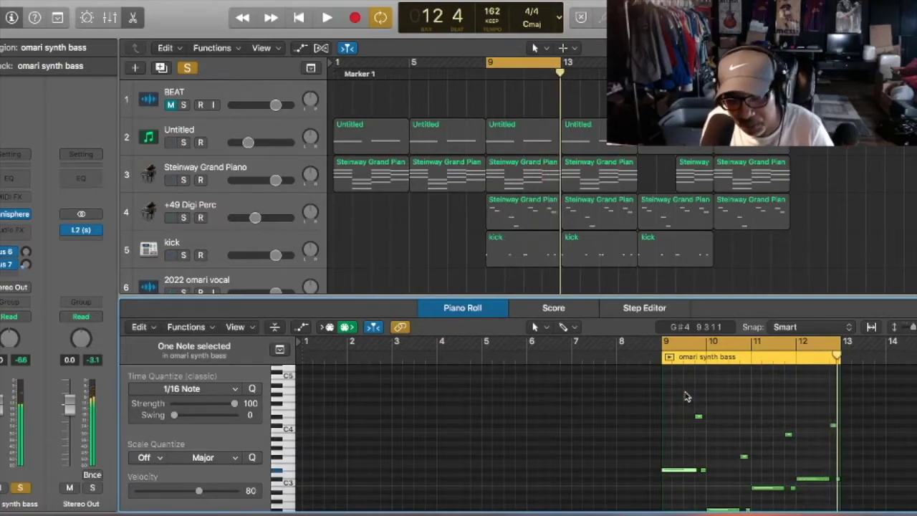
Enlarge the tracks area, solo the snare track in place of omari synth bass, and audition it
{"action": "left_click_drag", "start_coordinate": [388, 298], "coordinate": [392, 465]}
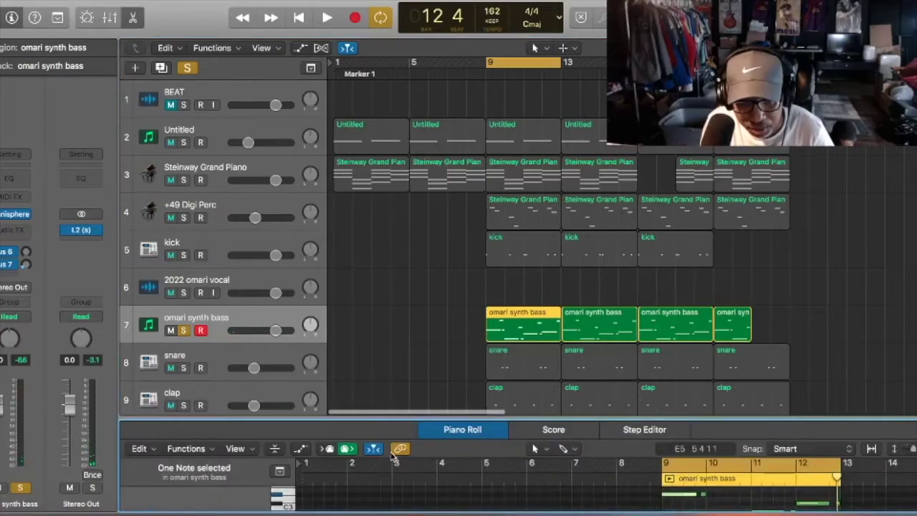
{"action": "left_click", "coordinate": [183, 367]}
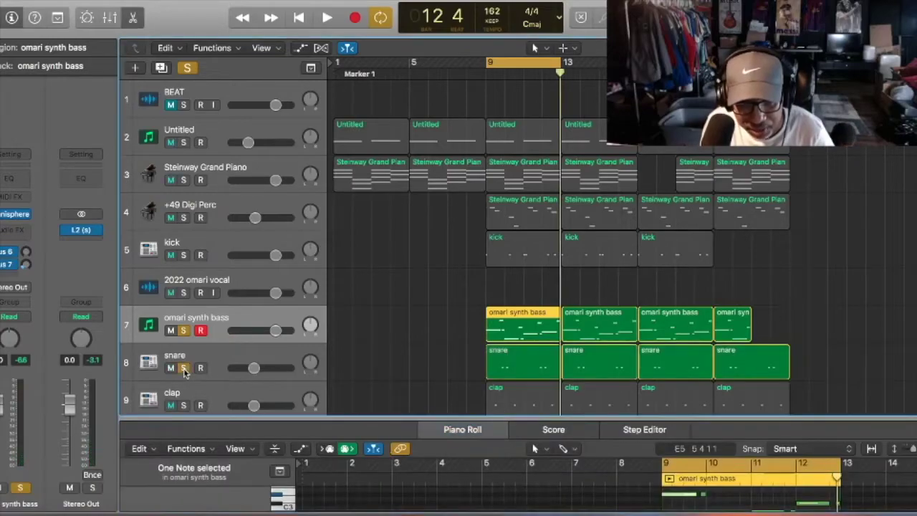
{"action": "left_click", "coordinate": [184, 330]}
{"action": "left_click", "coordinate": [183, 347]}
{"action": "key", "text": "space"}
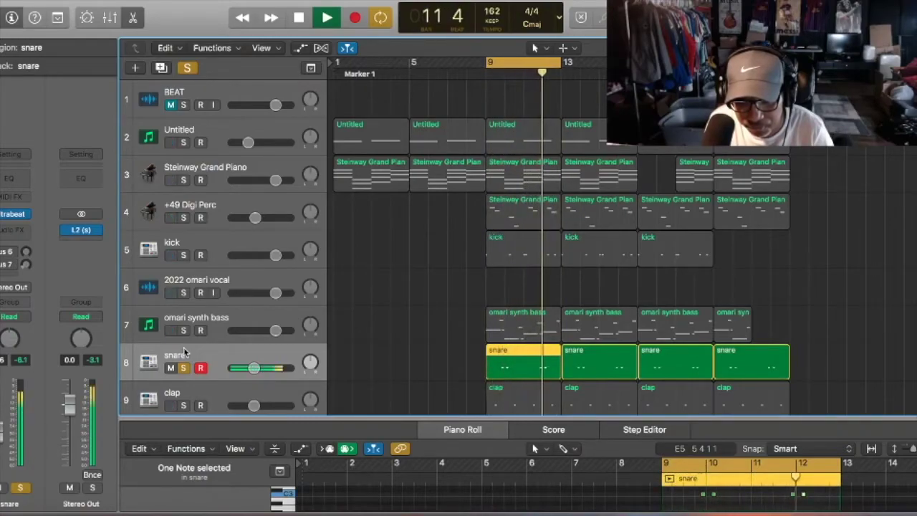
{"action": "key", "text": "space"}
Solo the clap track in place of the snare, select it, and audition its part
{"action": "left_click", "coordinate": [183, 368]}
{"action": "left_click", "coordinate": [183, 405]}
{"action": "left_click", "coordinate": [198, 390]}
{"action": "key", "text": "space"}
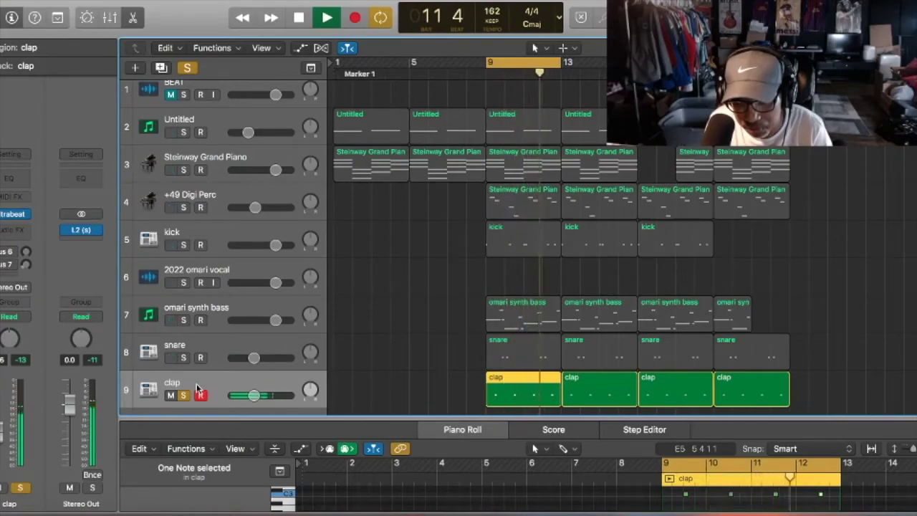
{"action": "key", "text": "space"}
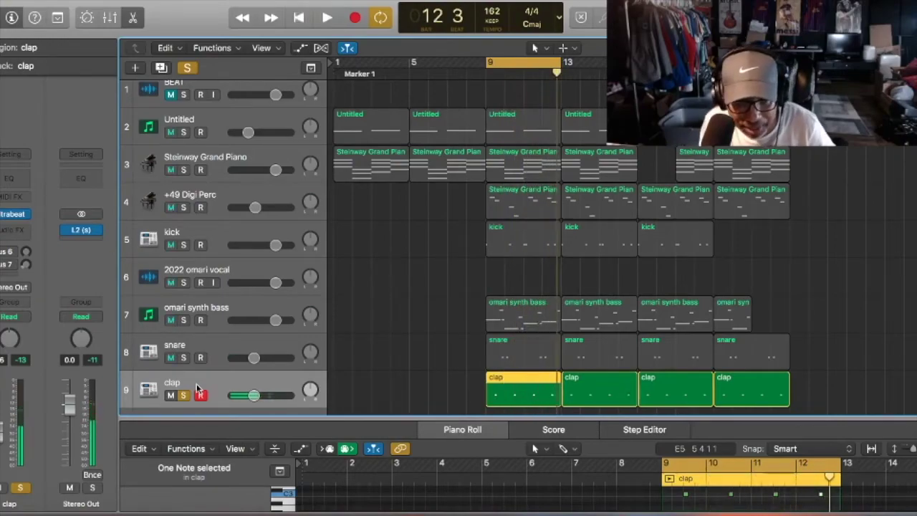
Clear the clap track's solo and extend the cycle range to run from bar 1 to bar 25
{"action": "left_click", "coordinate": [183, 396]}
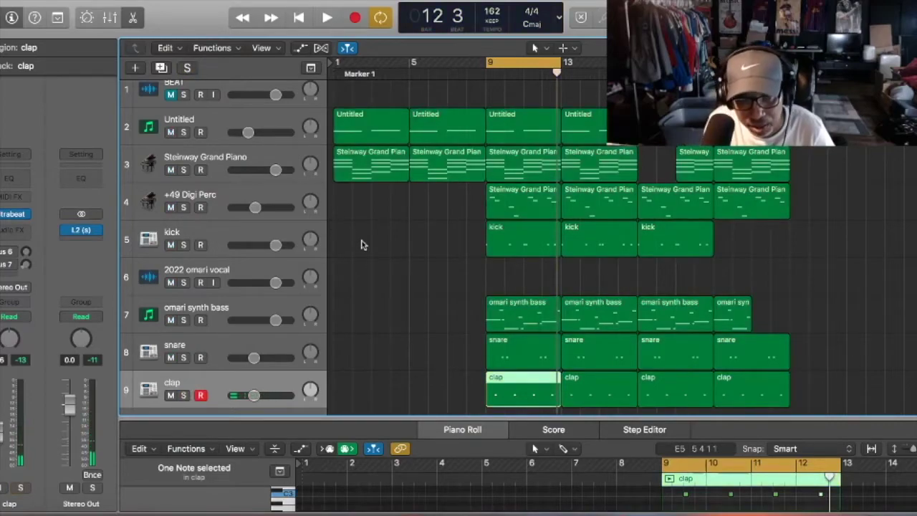
{"action": "left_click_drag", "start_coordinate": [488, 66], "coordinate": [336, 67]}
{"action": "left_click_drag", "start_coordinate": [557, 68], "coordinate": [789, 180]}
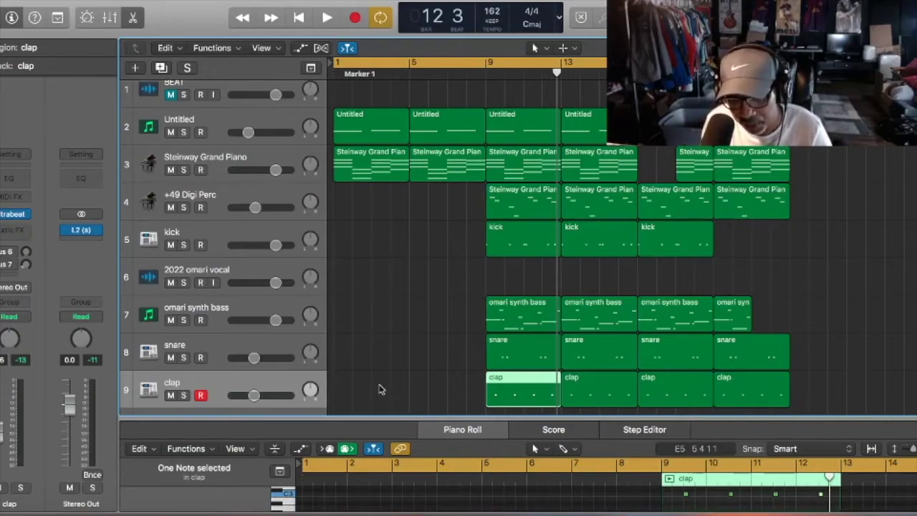
Deselect the clap regions and play the full arrangement with all its parts together from bar 1 through bar 24
{"action": "left_click", "coordinate": [380, 390]}
{"action": "key", "text": "space"}
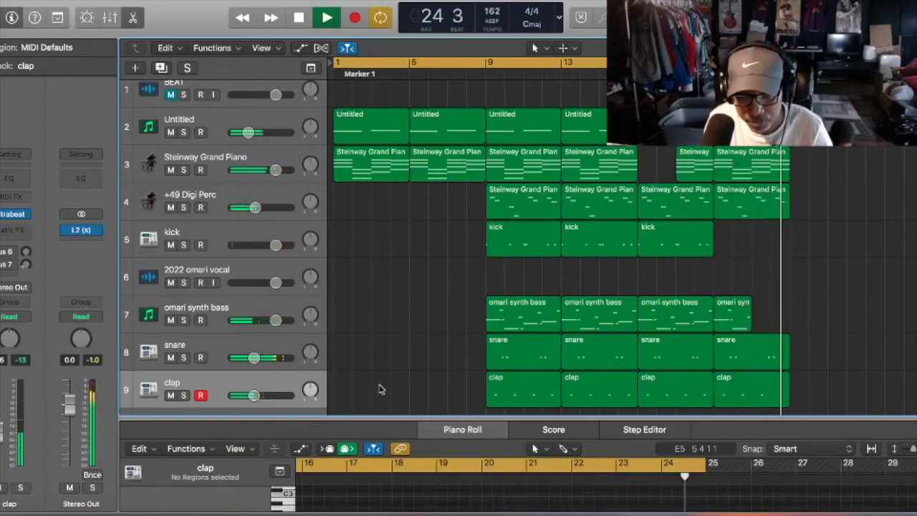
{"action": "key", "text": "space"}
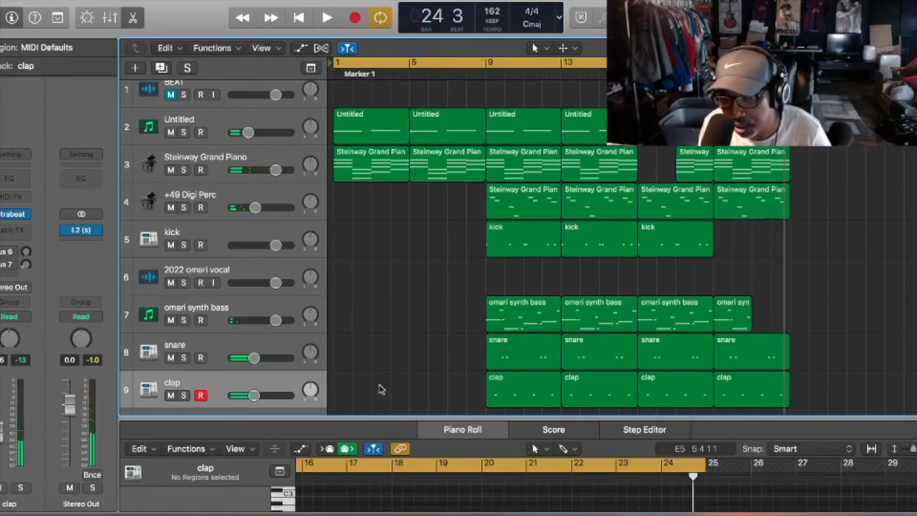